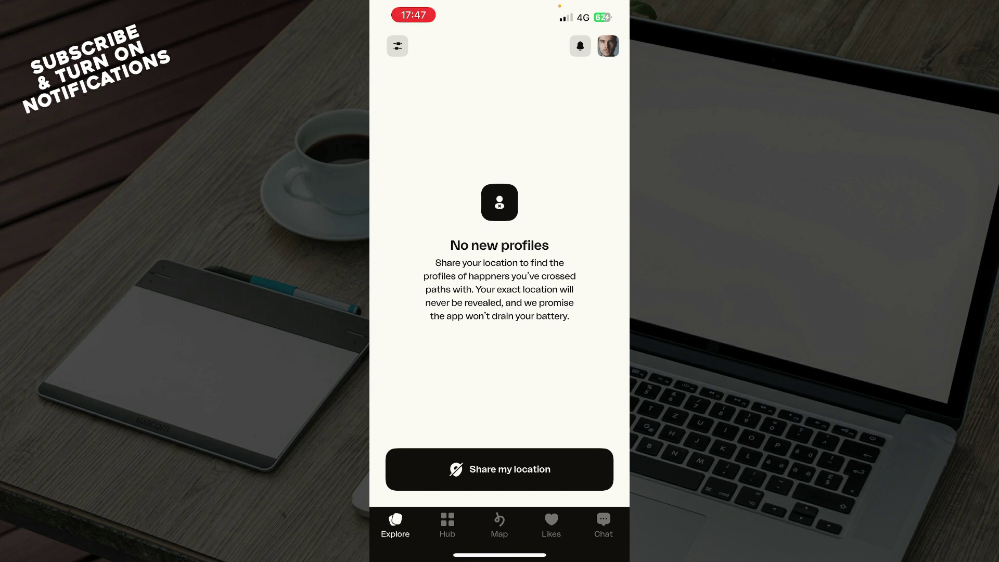
click(447, 524)
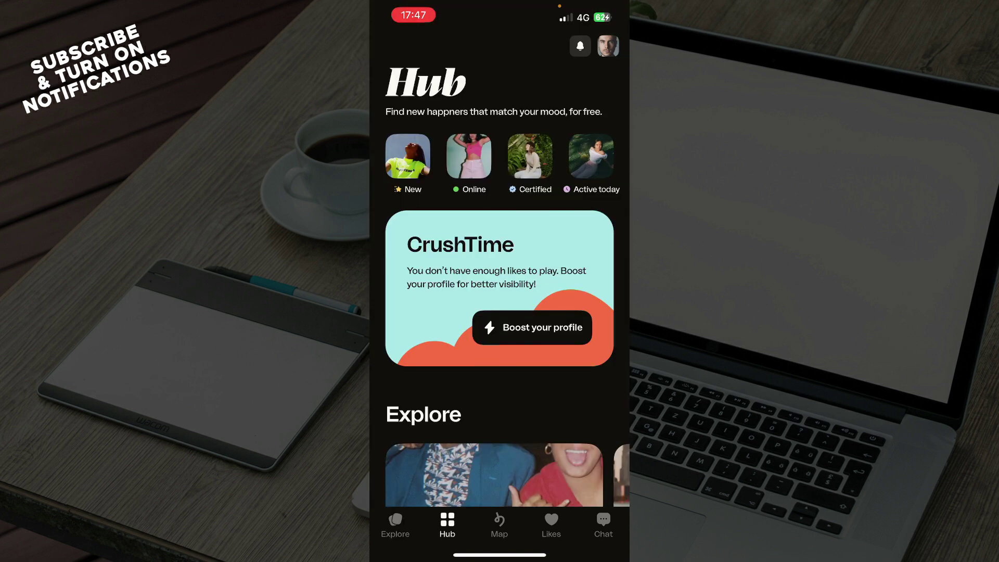
click(498, 525)
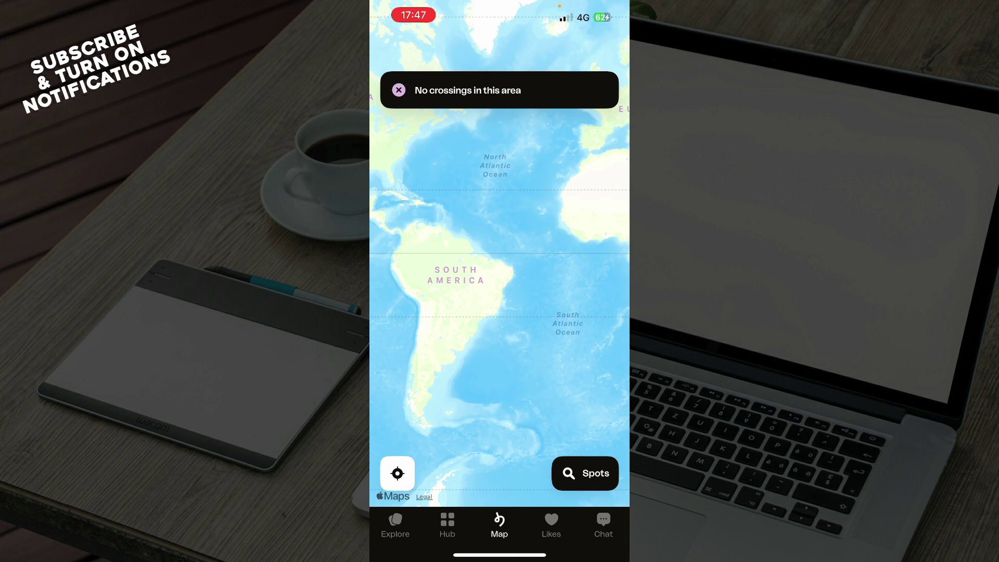
click(551, 524)
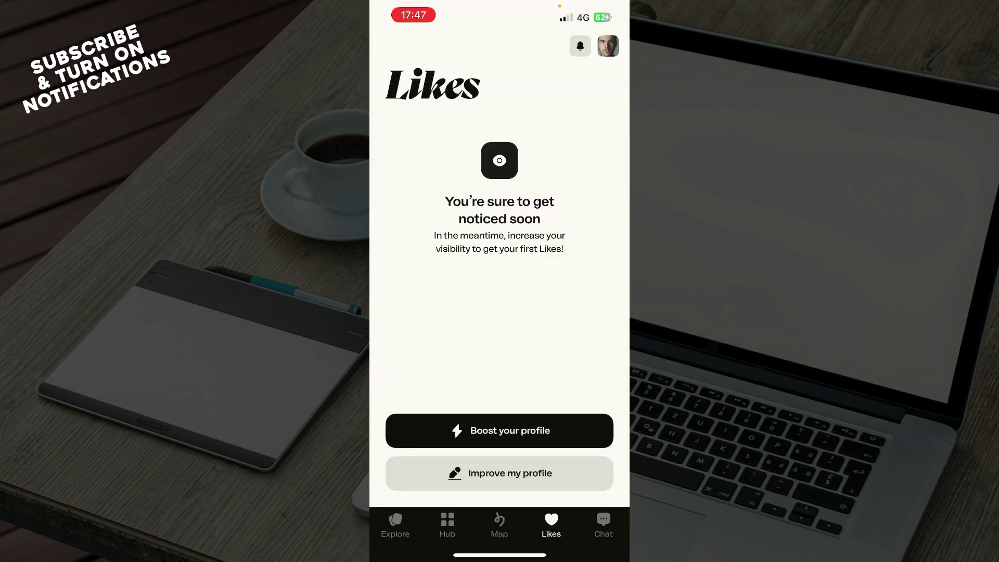
click(603, 525)
click(395, 525)
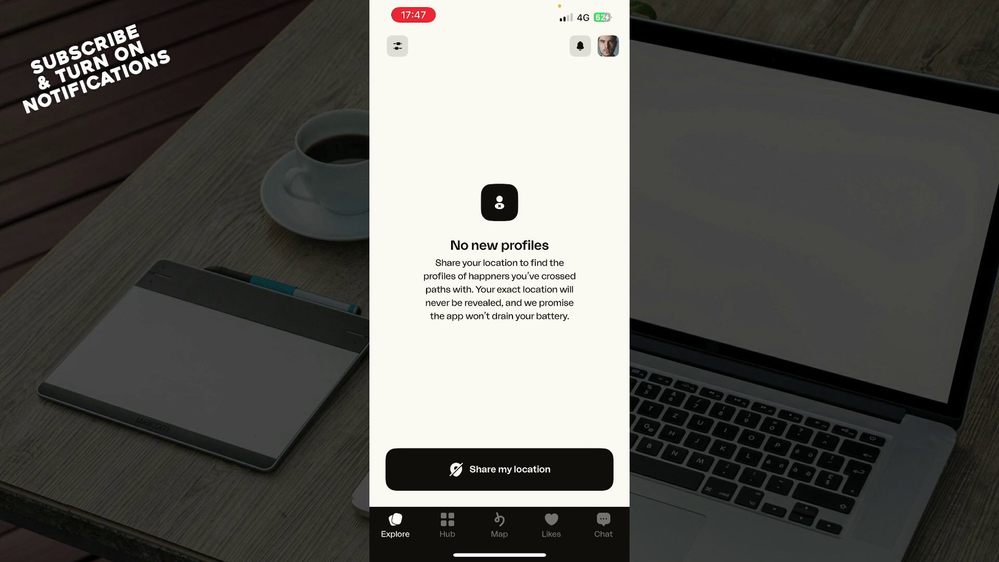